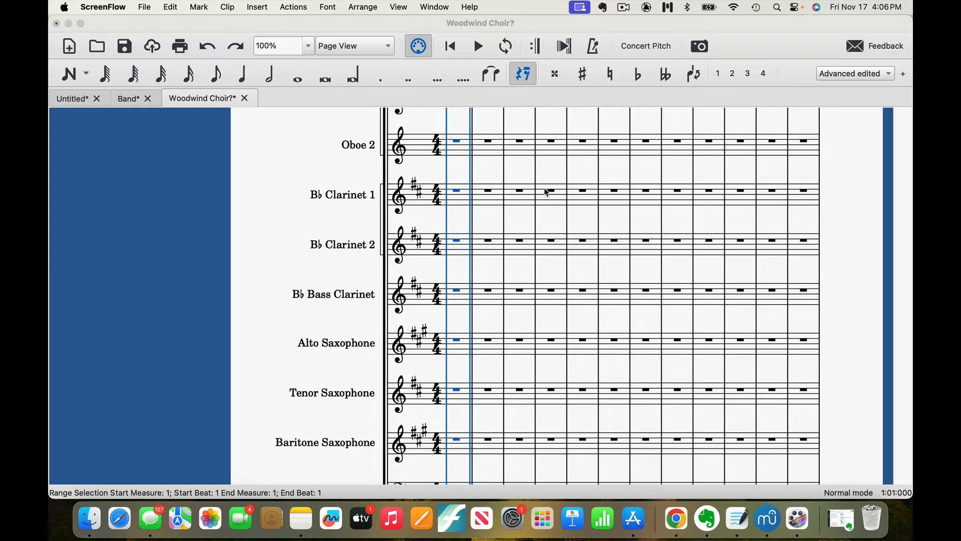
scroll(547, 192, "up", 10)
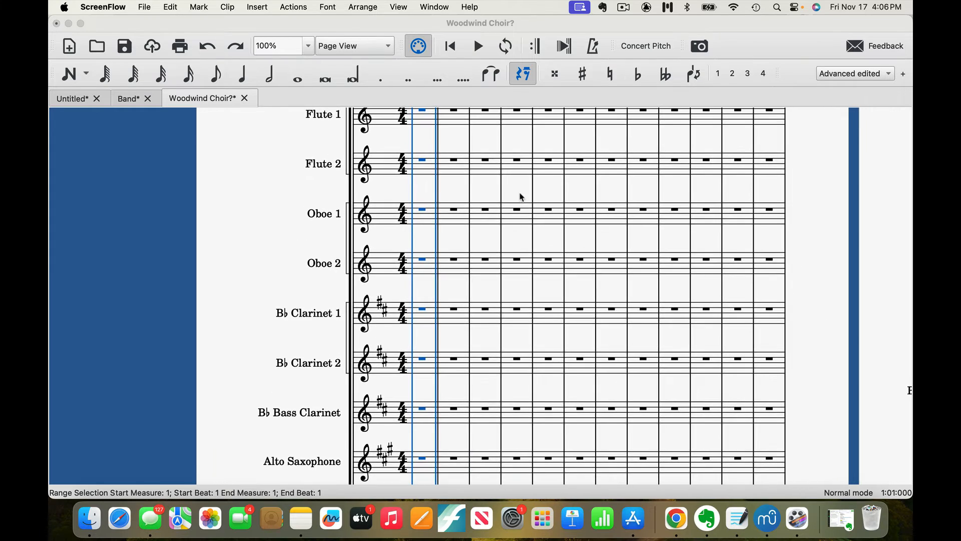
Open the bracket joining the Flute 1 and Flute 2 staves for editing.
scroll(521, 197, "down", 5)
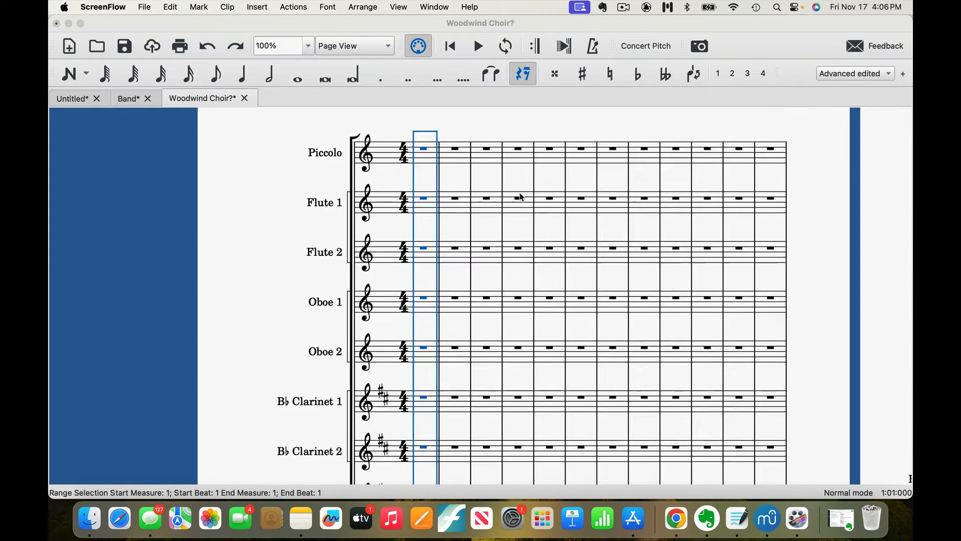
scroll(522, 197, "down", 3)
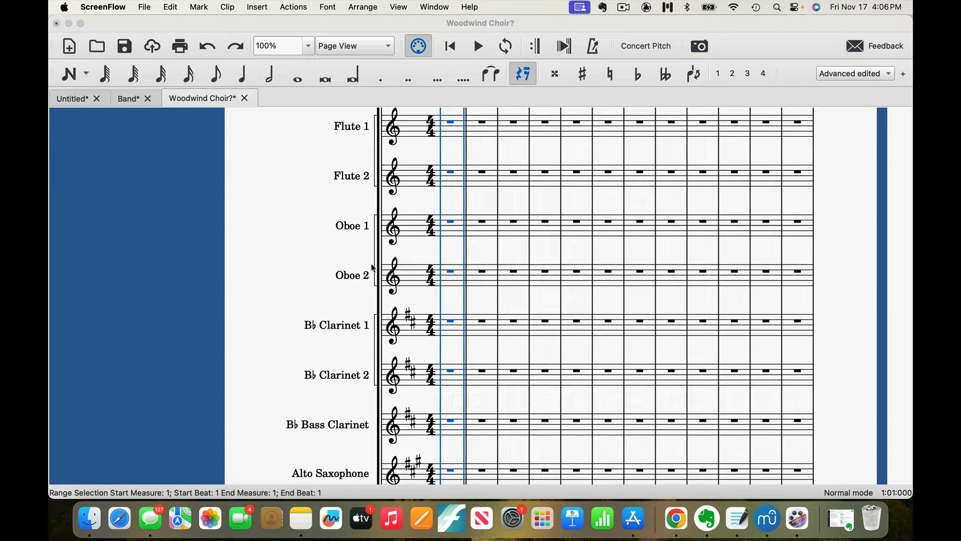
left_click(376, 121)
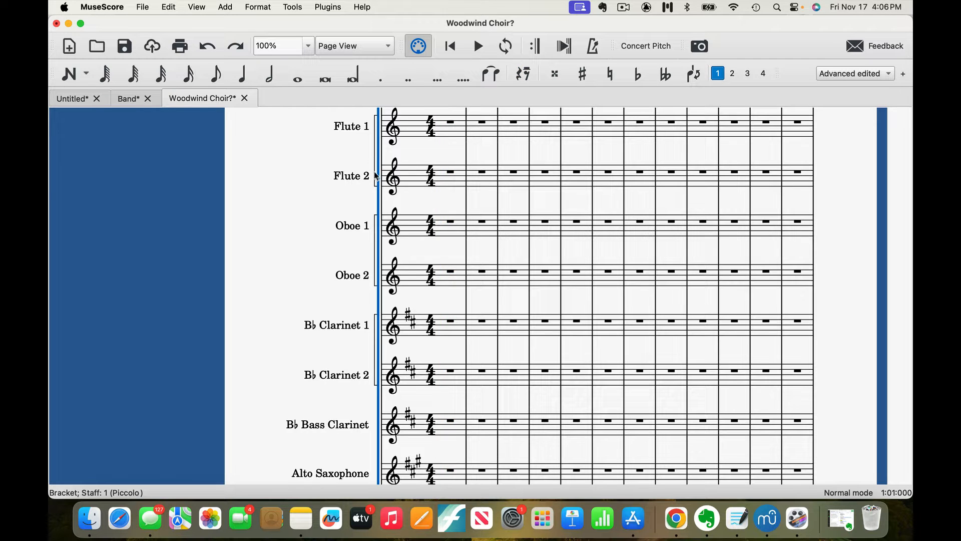
left_click(376, 188)
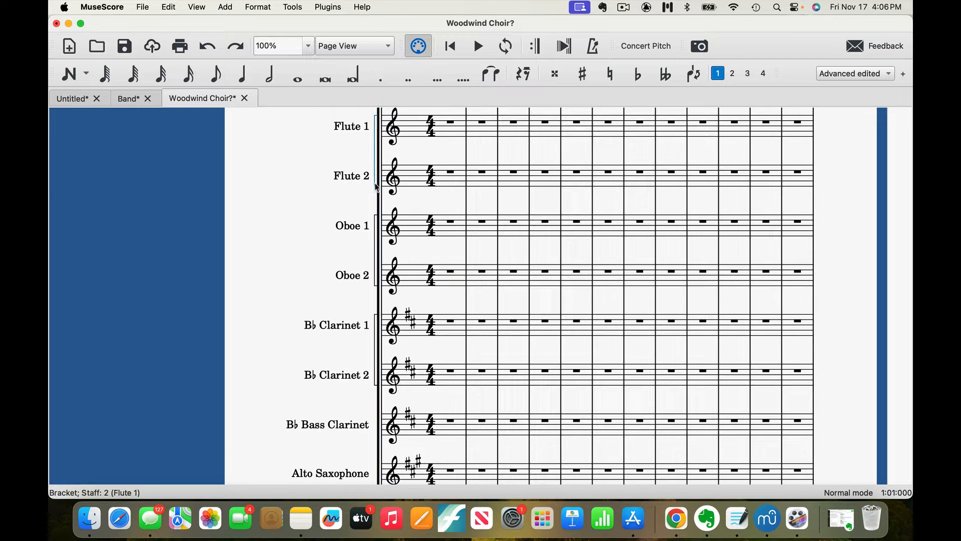
double_click(377, 187)
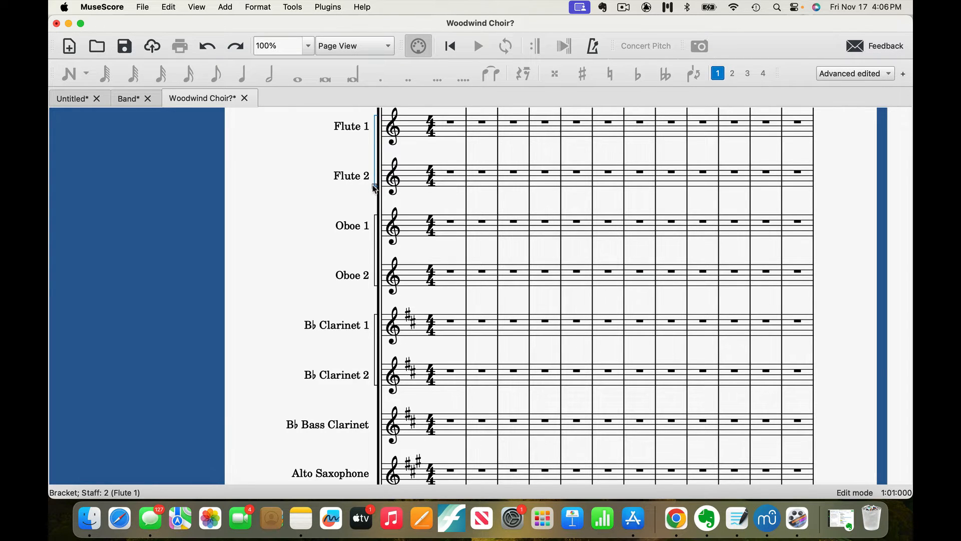
scroll(376, 189, "up", 3)
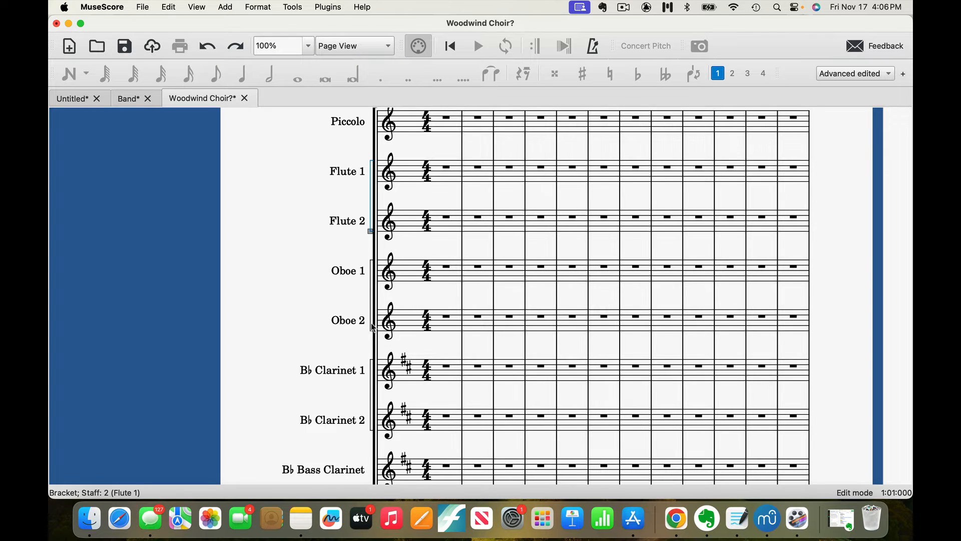
scroll(373, 328, "down", 5)
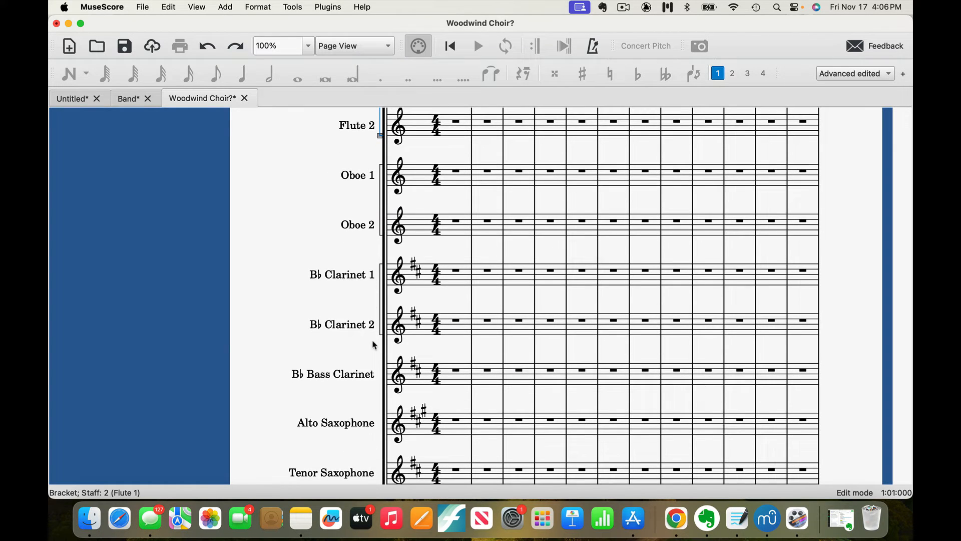
Extend the bracket on B♭ Clarinet 1 and 2 downward to include the B♭ Bass Clarinet staff.
left_click(381, 338)
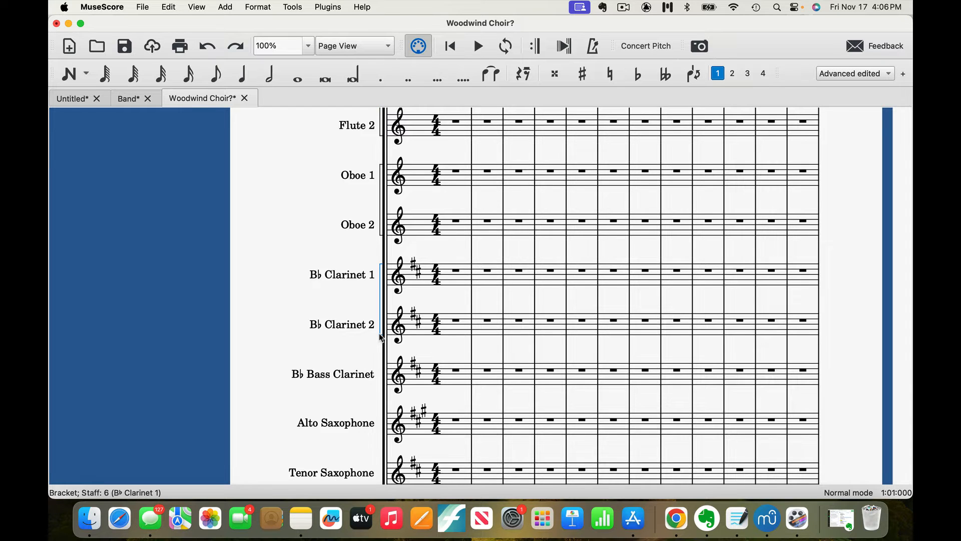
double_click(381, 339)
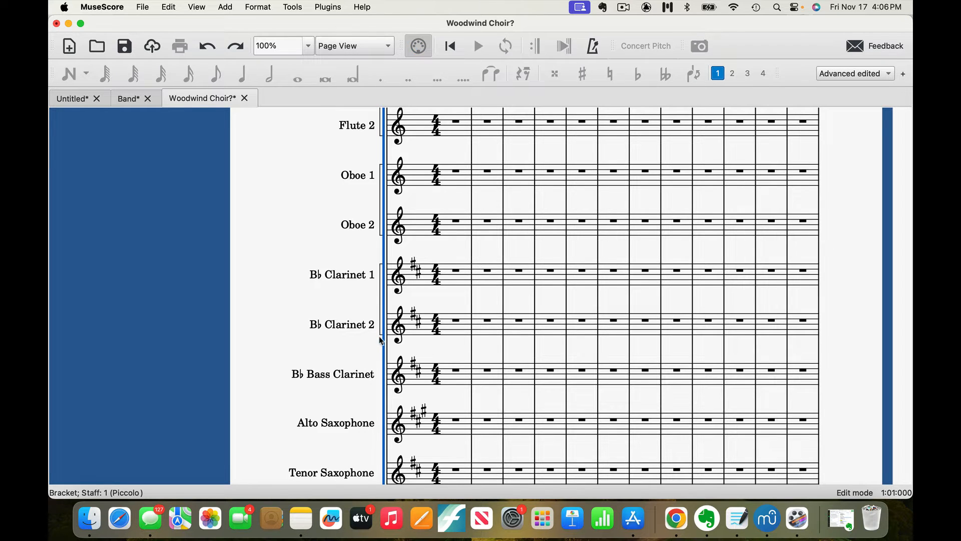
left_click_drag(379, 333, 381, 344)
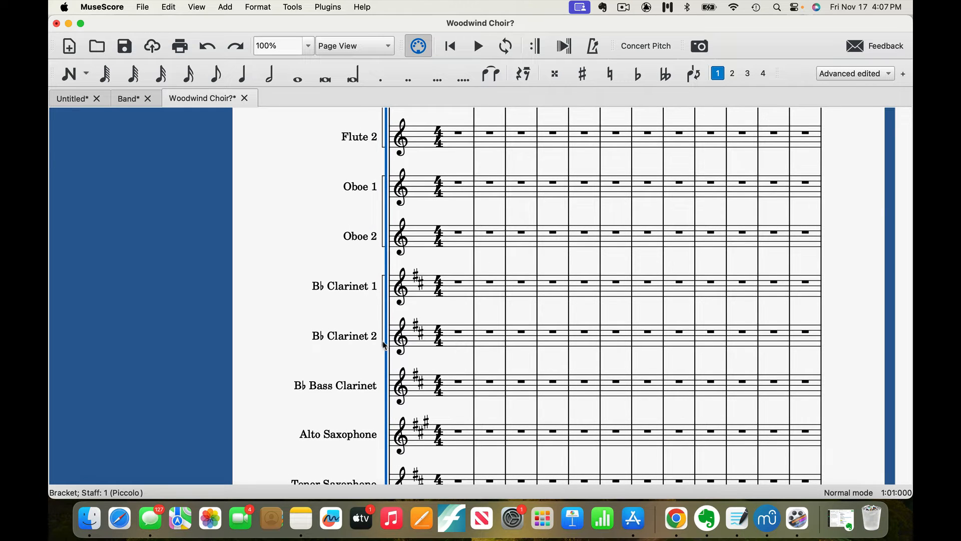
left_click(384, 345)
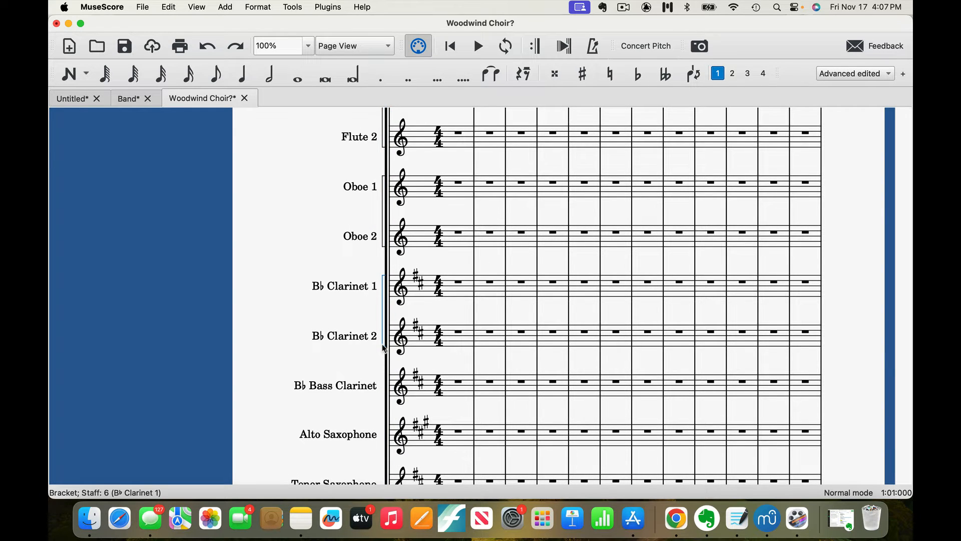
left_click_drag(385, 348, 386, 360)
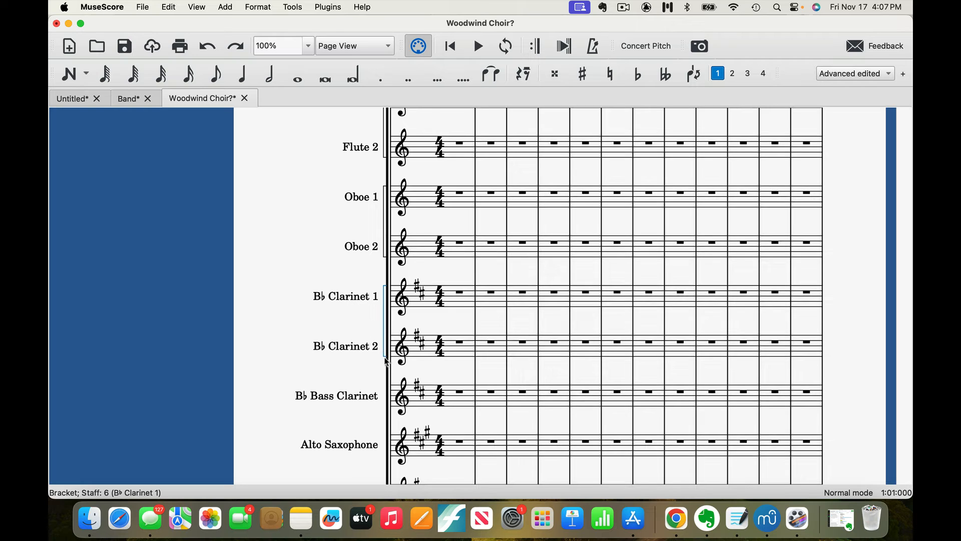
double_click(386, 361)
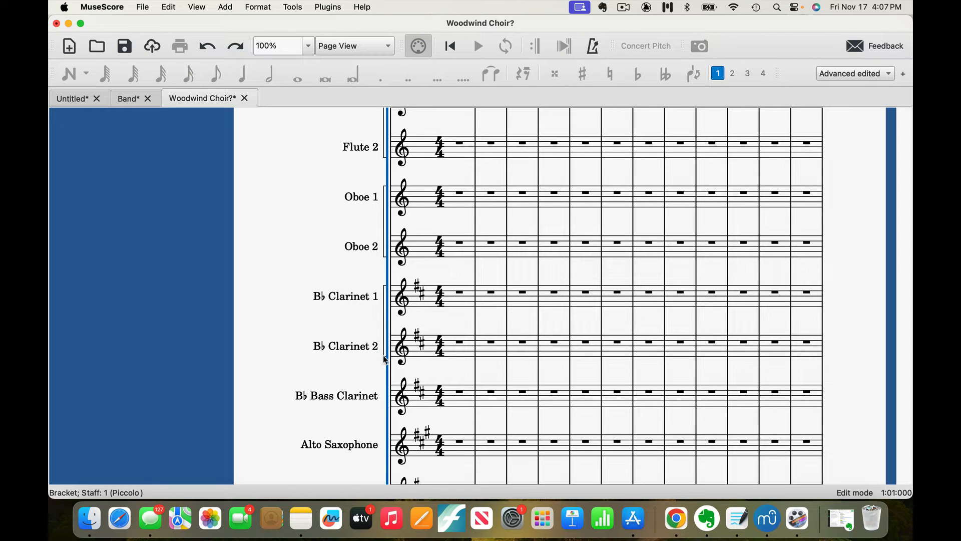
double_click(385, 358)
left_click_drag(385, 359, 389, 408)
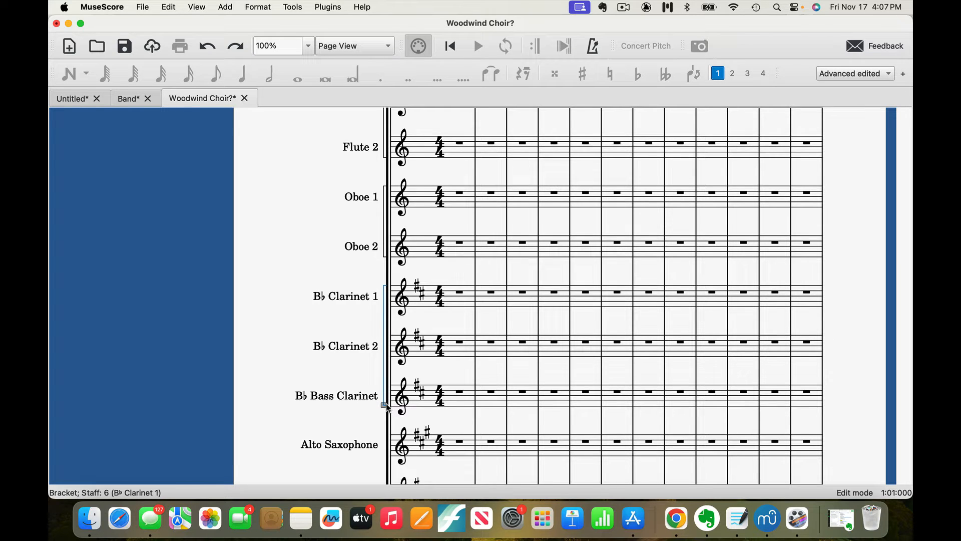
left_click(368, 433)
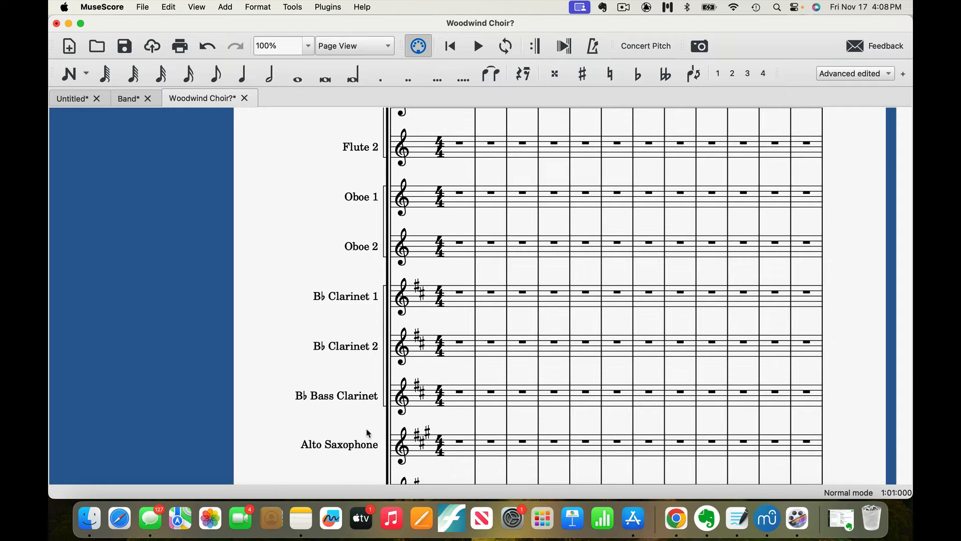
View the available bracket types in the Master Palette and close the palette.
left_click(197, 7)
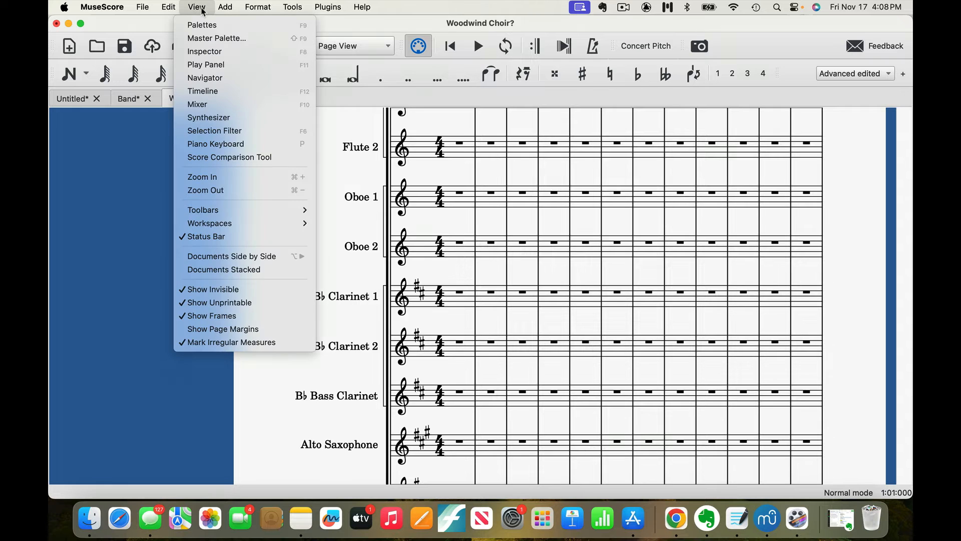
left_click(210, 39)
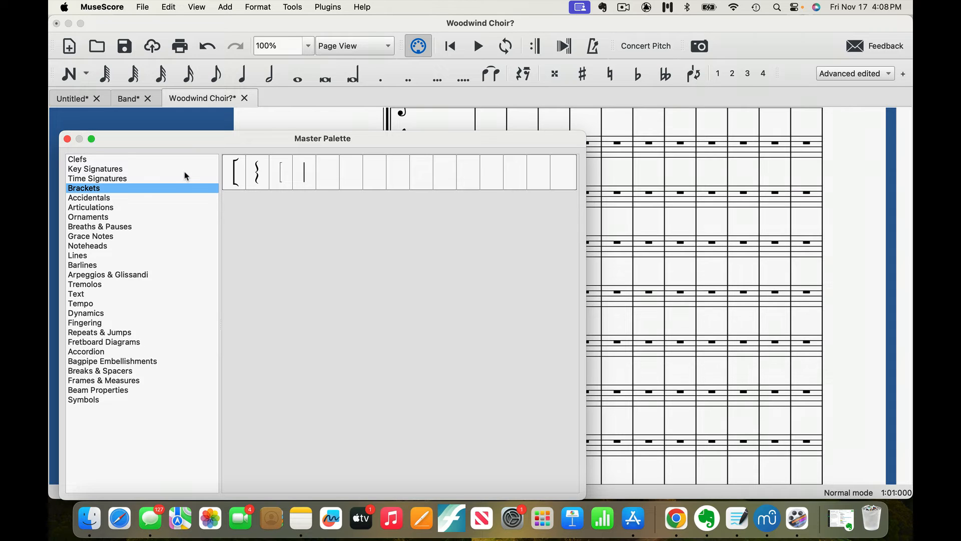
left_click(67, 139)
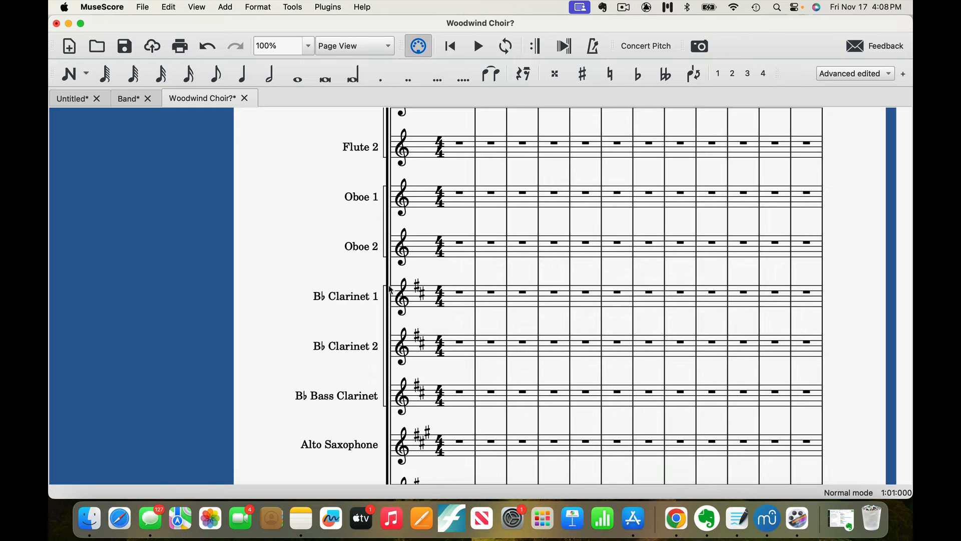
Try to select the saxophone staves by their instrument names, Alto Saxophone and Baritone Saxophone.
scroll(391, 289, "down", 5)
scroll(390, 290, "down", 1)
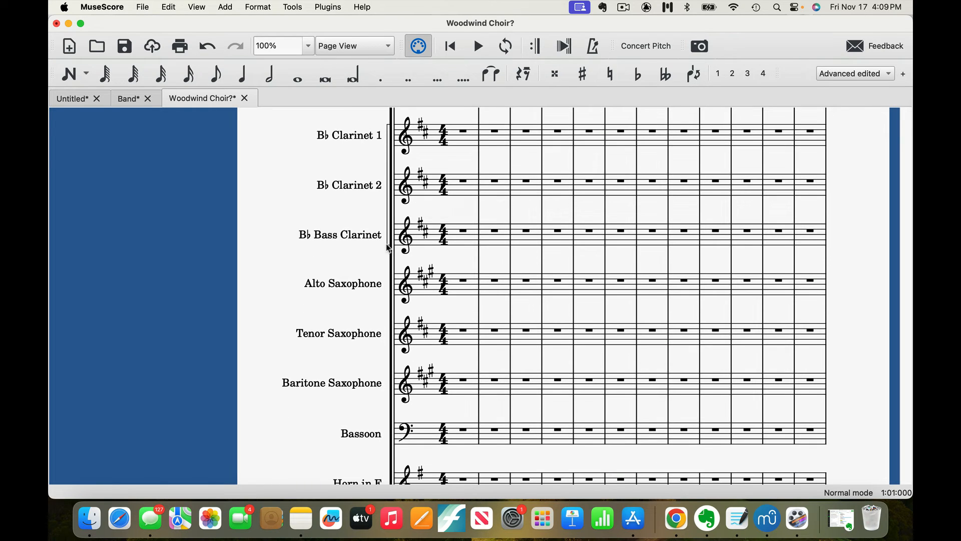
left_click(380, 287)
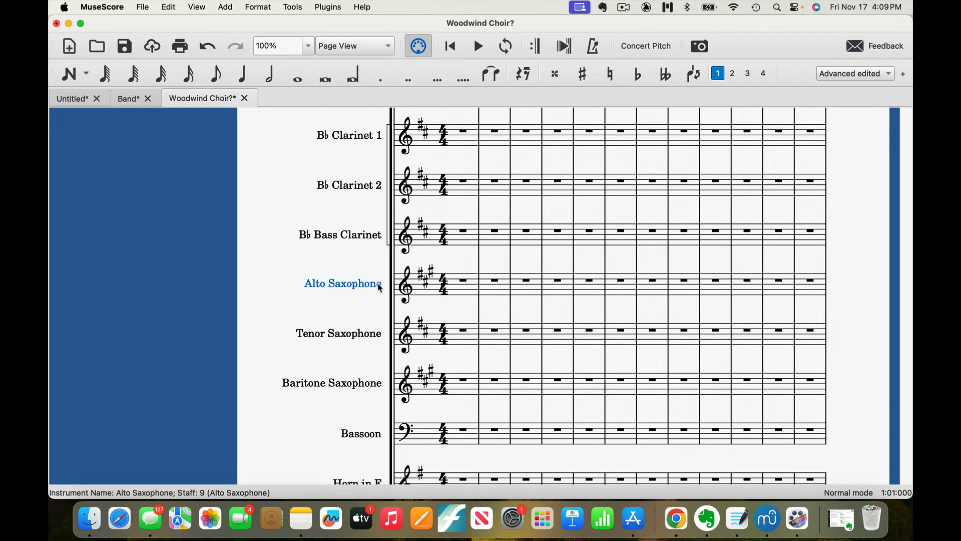
key("Escape")
left_click(373, 383)
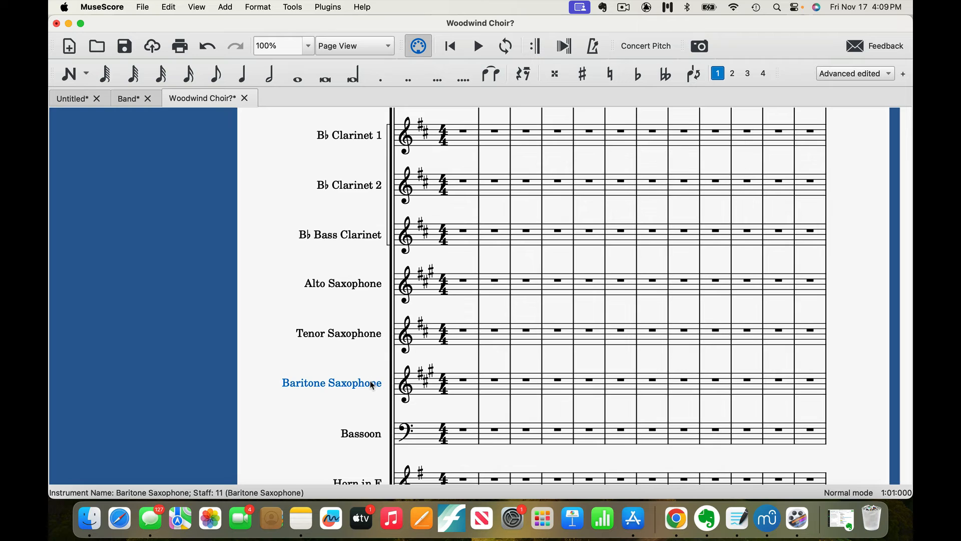
key("Escape")
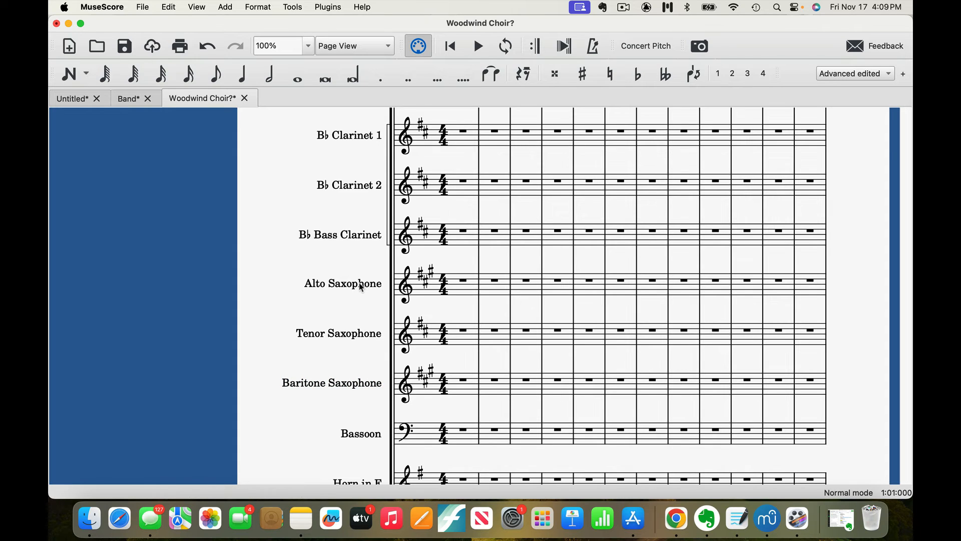
left_click(362, 287)
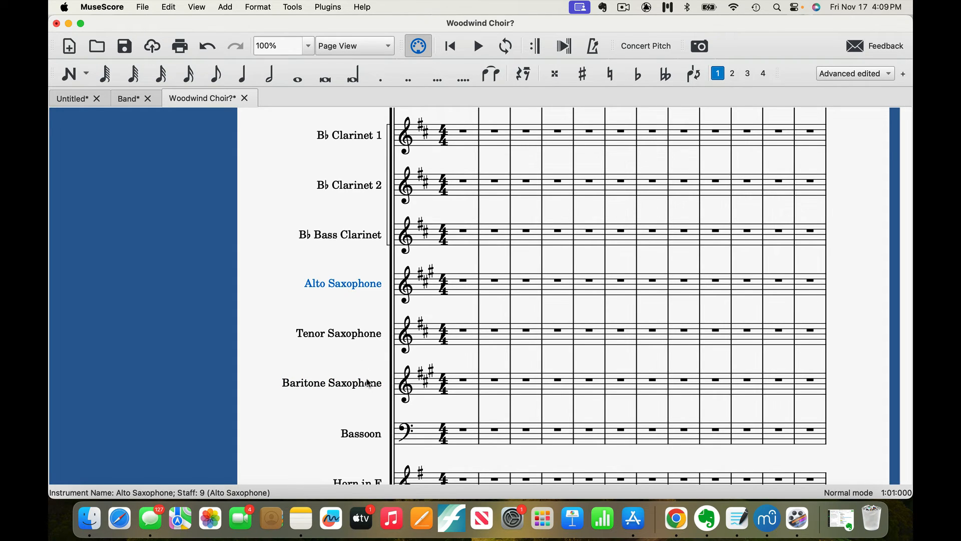
key("Escape")
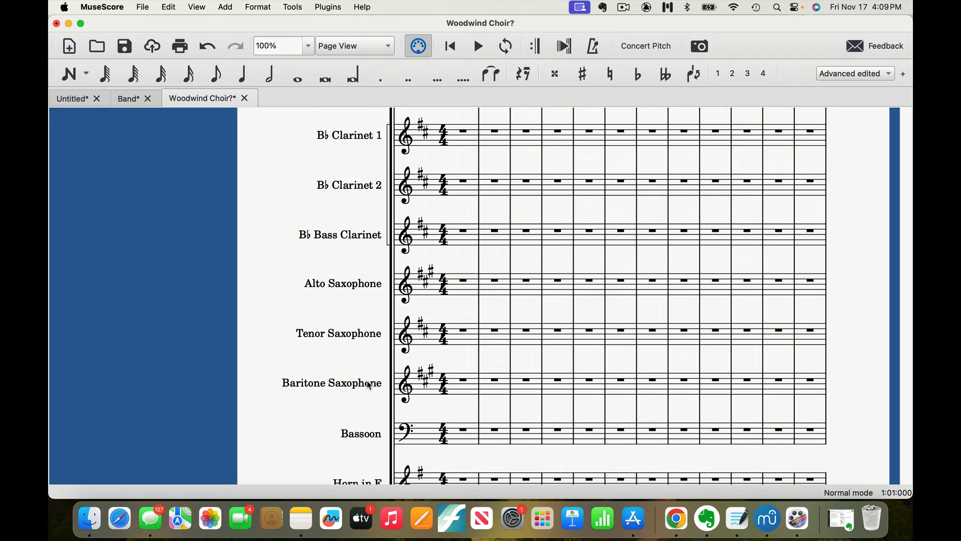
left_click(471, 287)
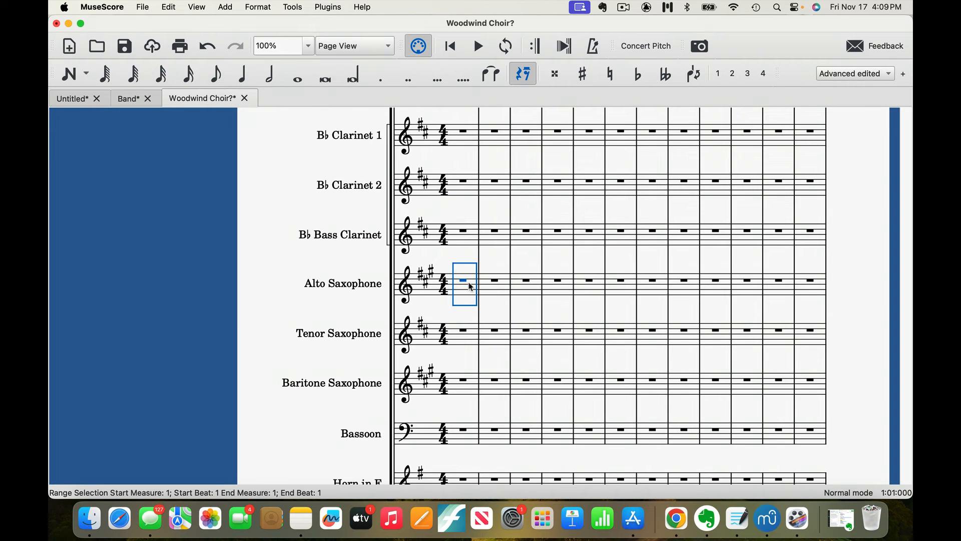
left_click(475, 440, "shift")
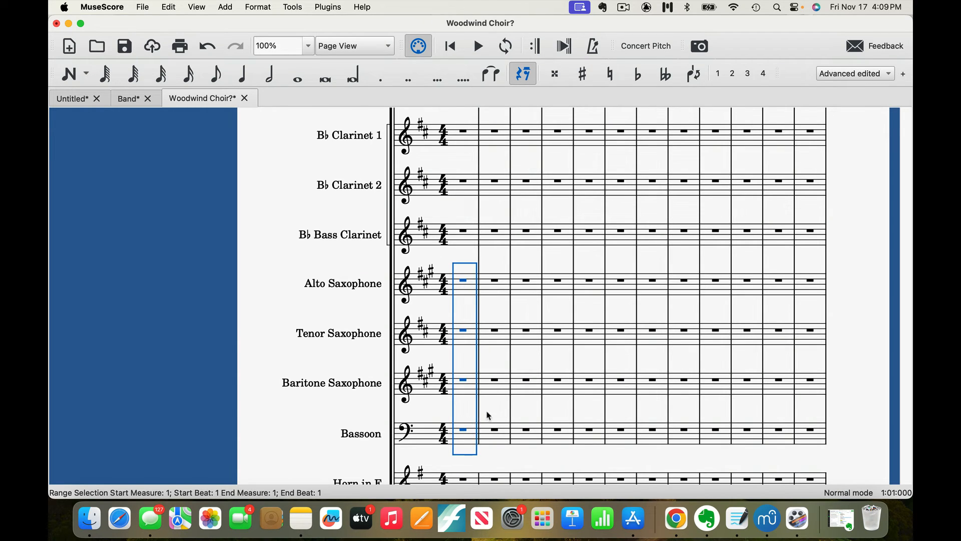
left_click(509, 415)
Add a thin square bracket from the Master Palette spanning the Alto, Tenor and Baritone Saxophone staves.
left_click(473, 392)
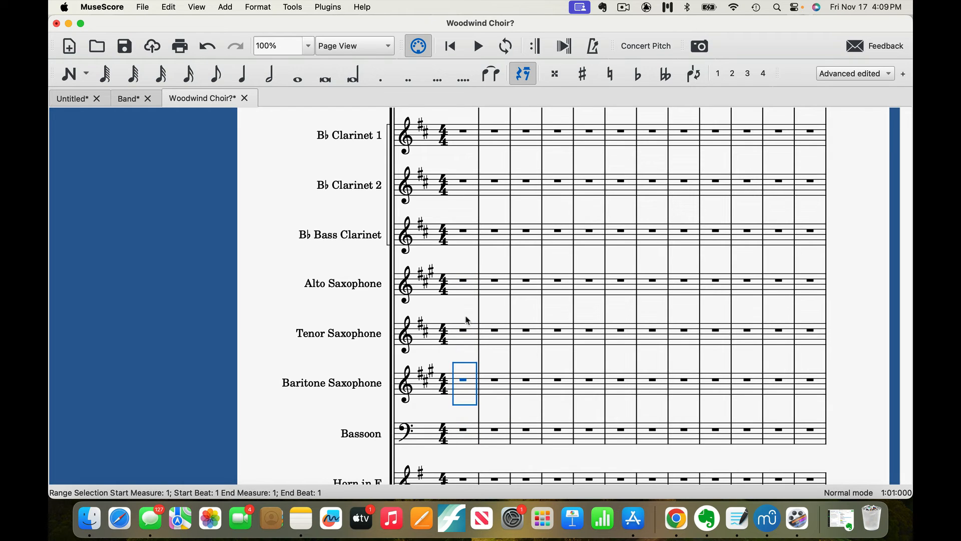
left_click(475, 289, "shift")
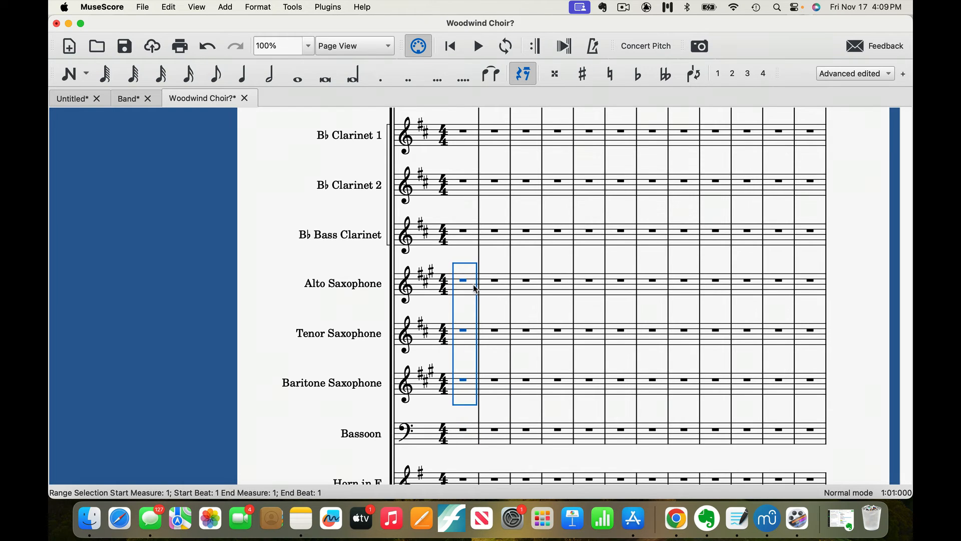
left_click(200, 9)
left_click(206, 40)
left_click(281, 176)
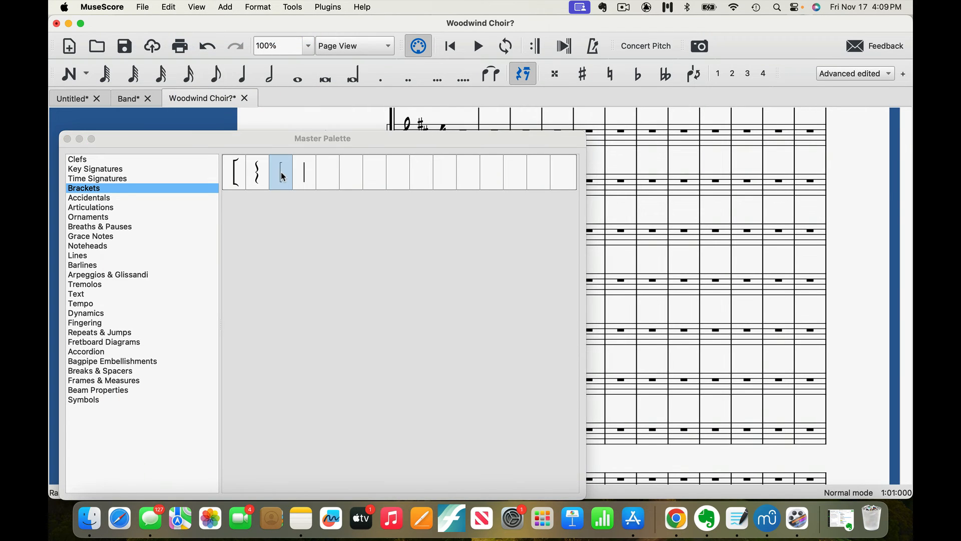
left_click(67, 139)
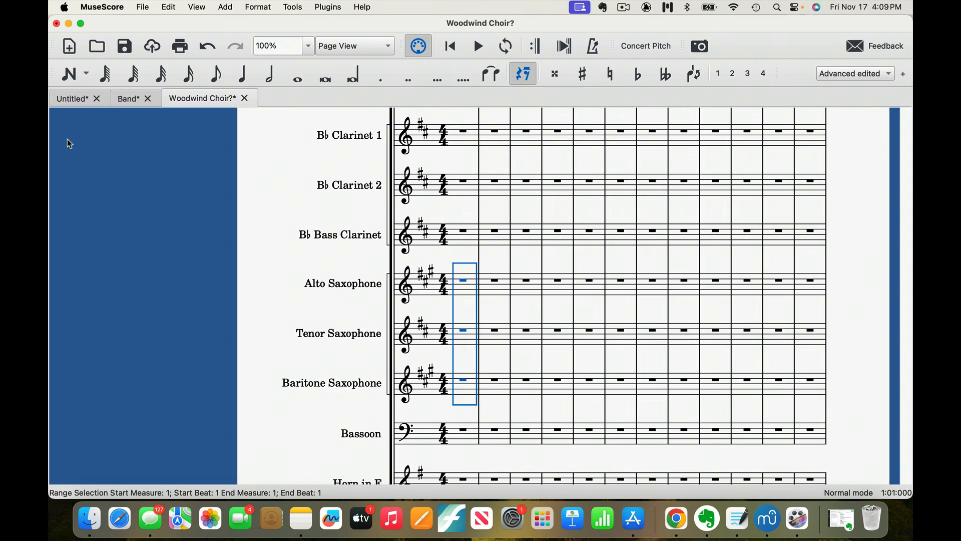
scroll(229, 254, "down", 8)
scroll(229, 254, "left", 2)
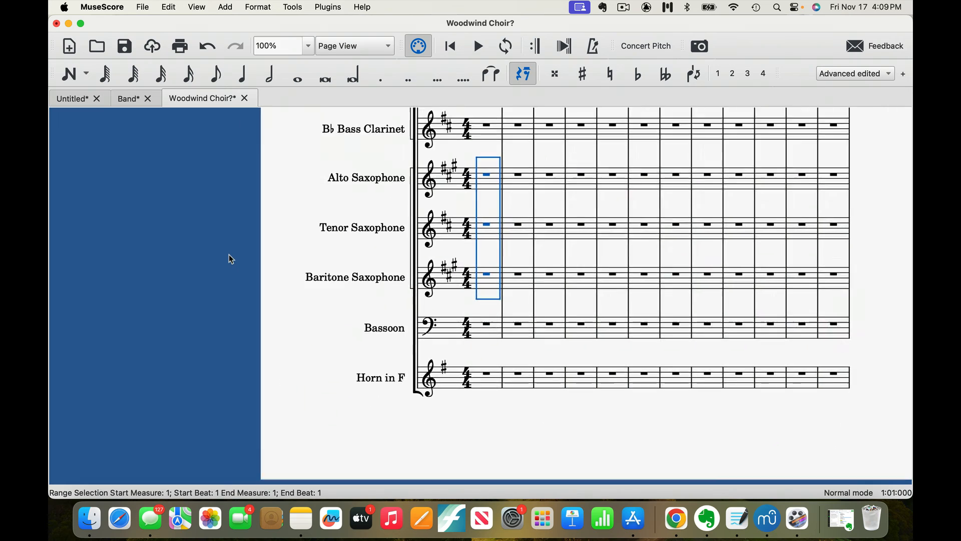